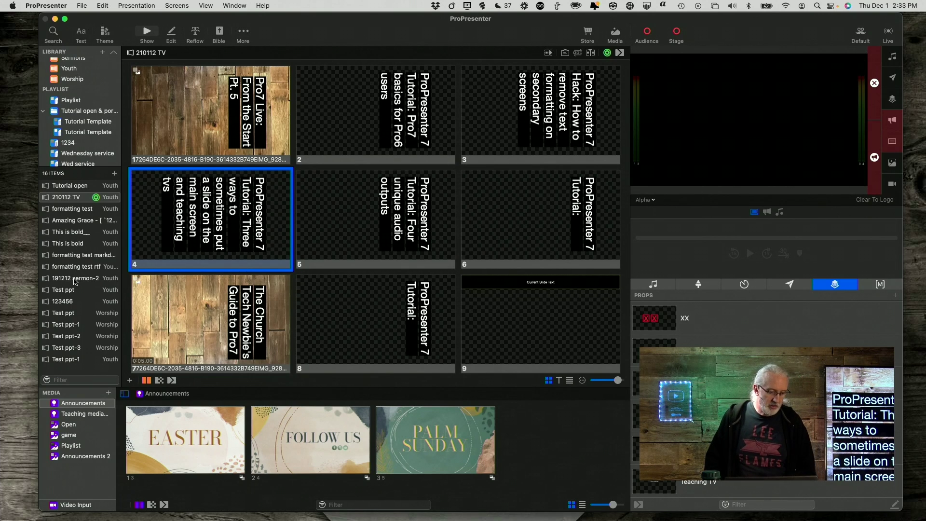
# - Open the 191212 sermon-2 presentation from the playlist
pyautogui.click(75, 280)
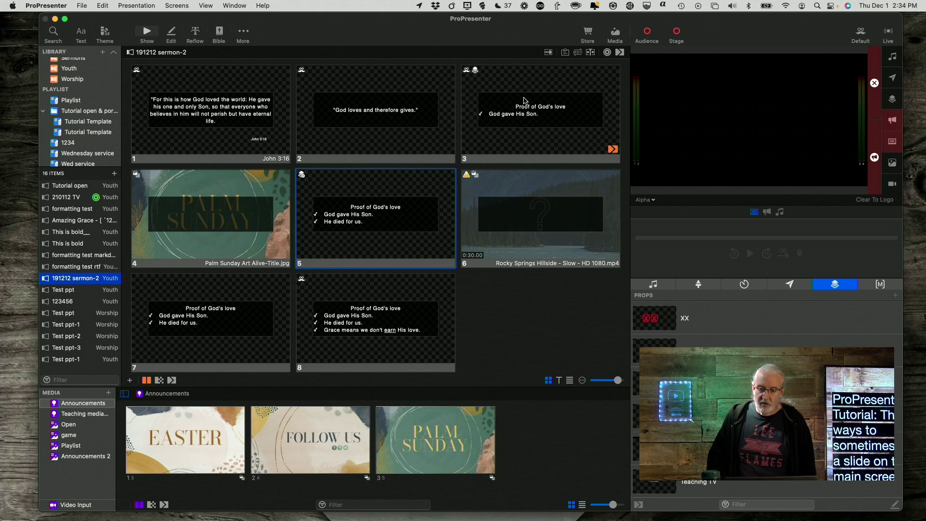
# - Open Edit Looks and add two new look presets, Look 4 and Look 5
pyautogui.click(862, 33)
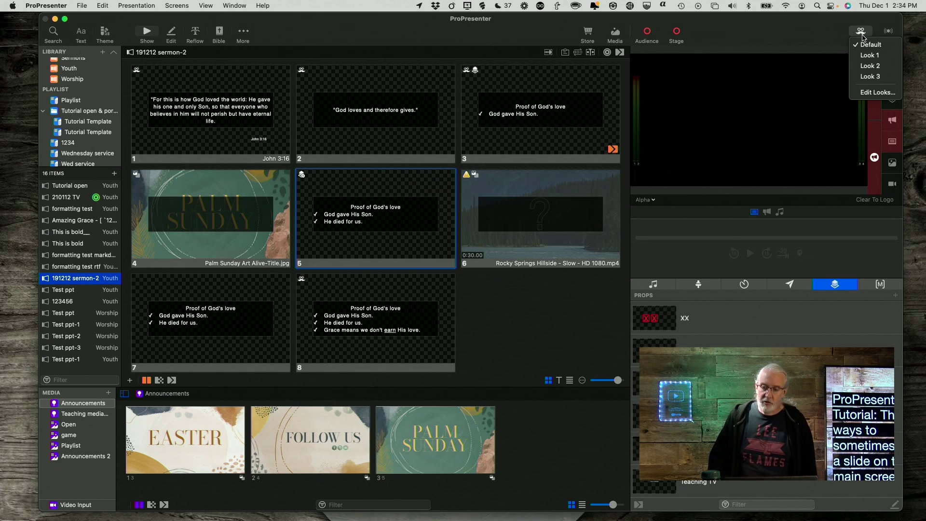
pyautogui.click(868, 93)
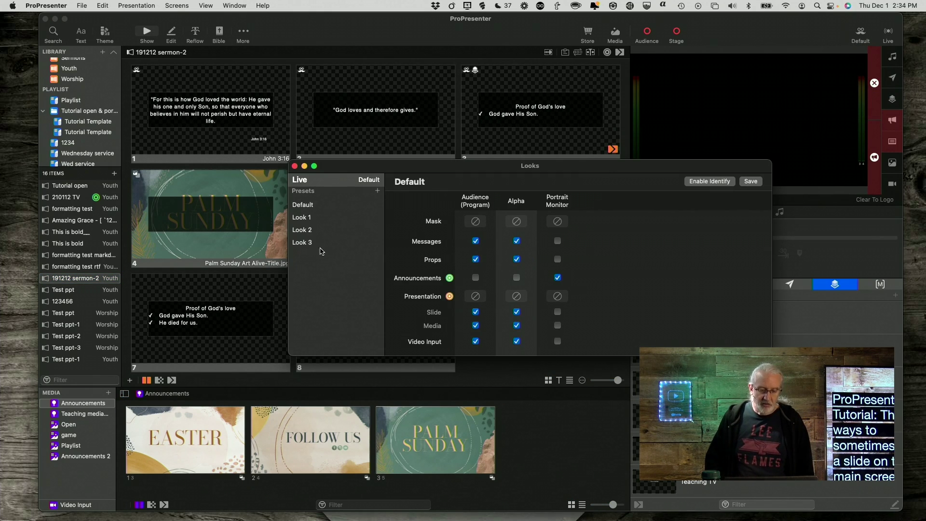
pyautogui.click(378, 191)
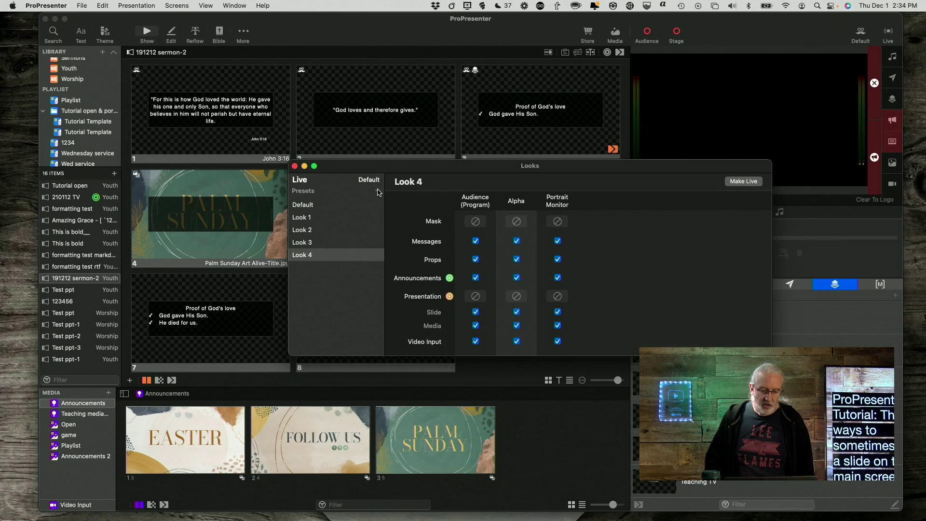
pyautogui.click(378, 192)
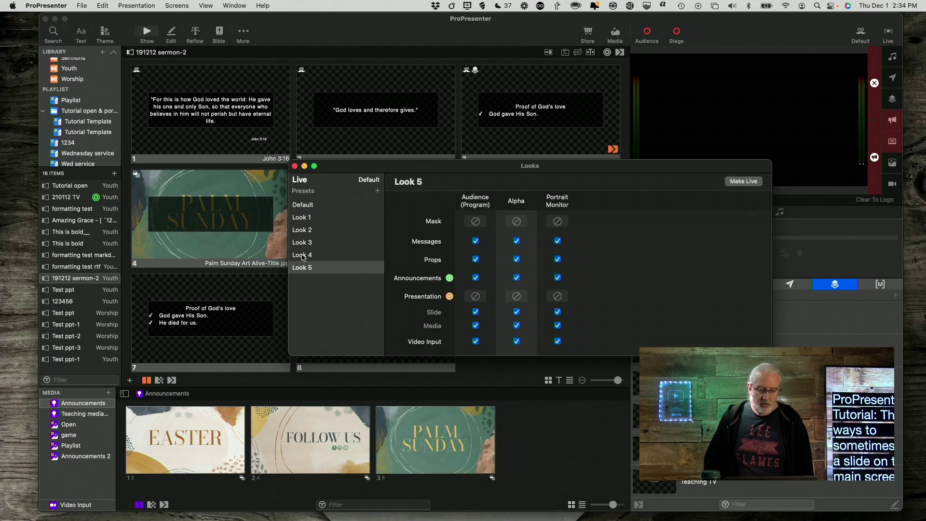
# - Set Look 4 to hide slides from Audience and Look 5 to hide slides from Alpha
pyautogui.click(303, 256)
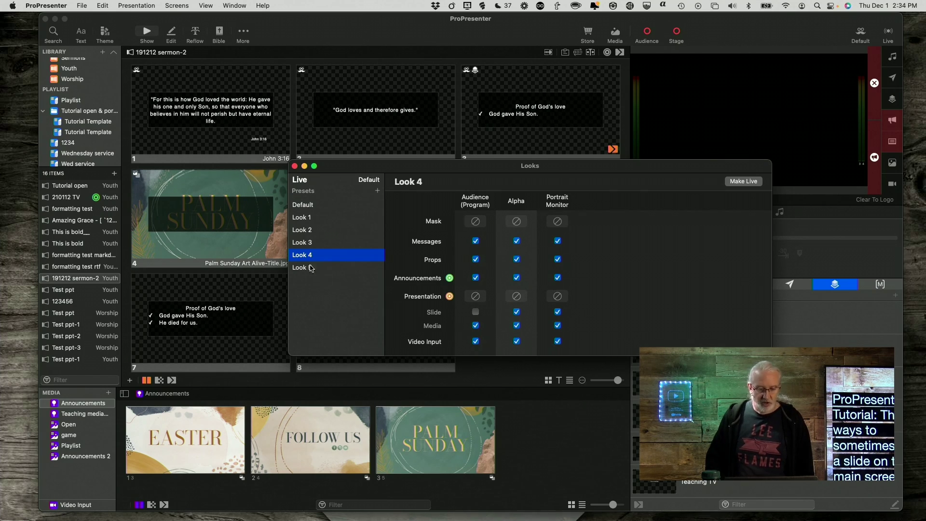
pyautogui.click(310, 268)
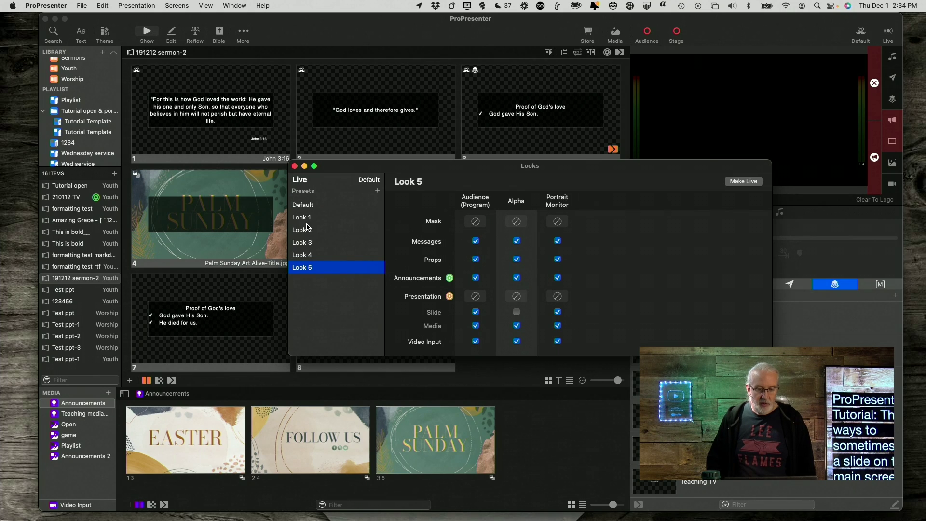
pyautogui.click(306, 206)
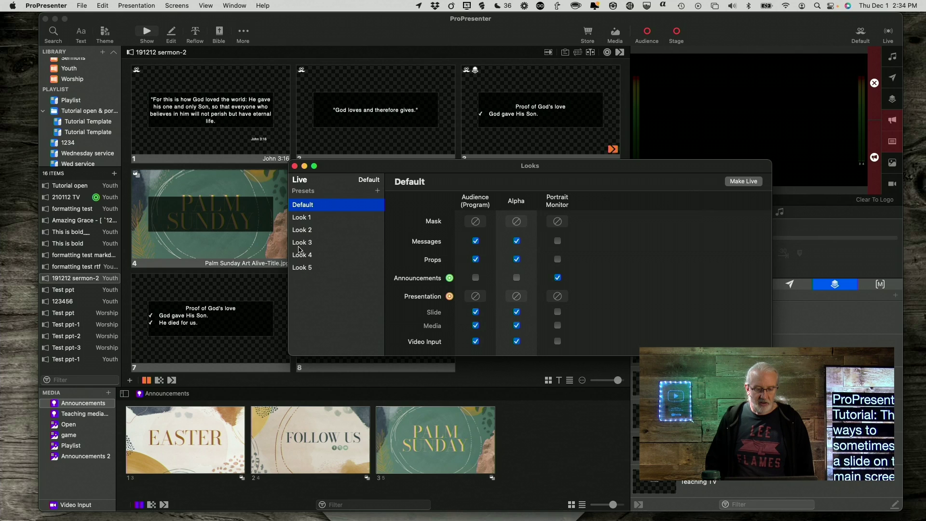
pyautogui.click(303, 256)
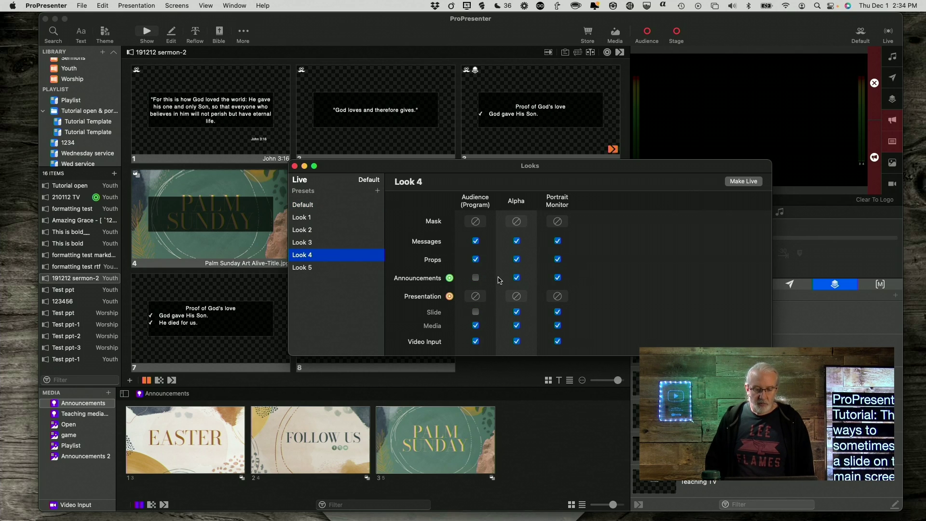
# - Untick Announcements for Alpha in Look 4 and for Audience in Look 5
pyautogui.click(516, 280)
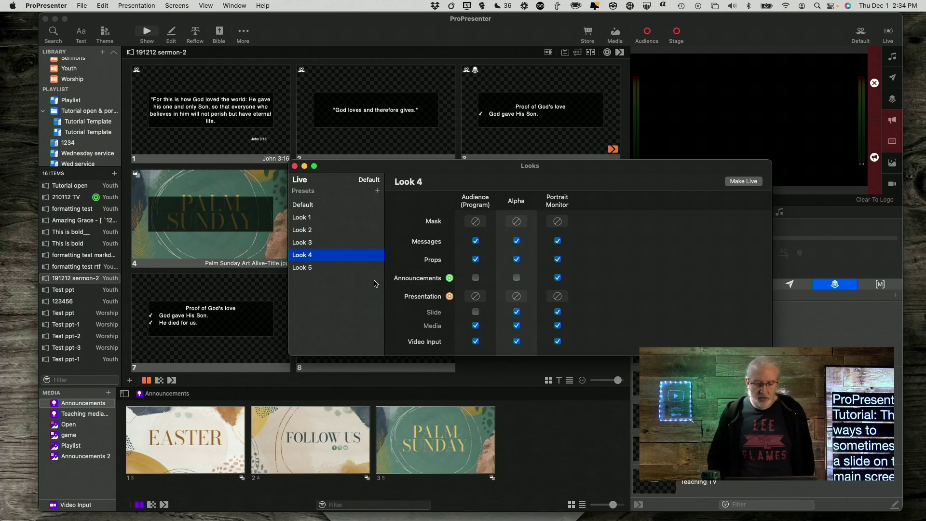
pyautogui.click(308, 268)
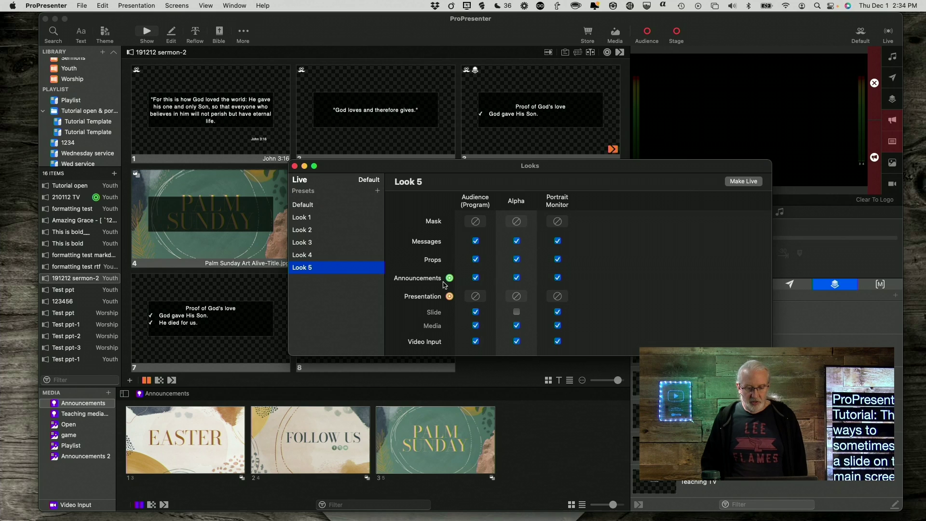
pyautogui.click(475, 278)
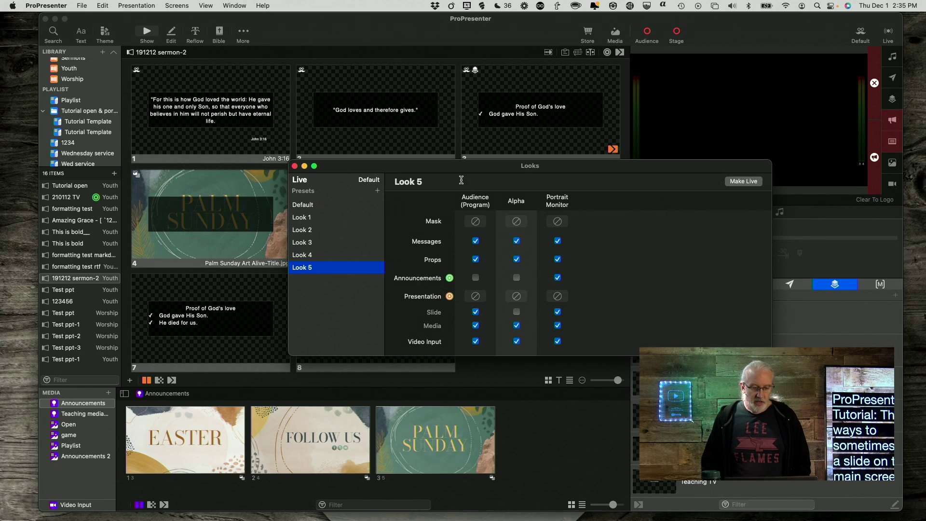
pyautogui.click(310, 256)
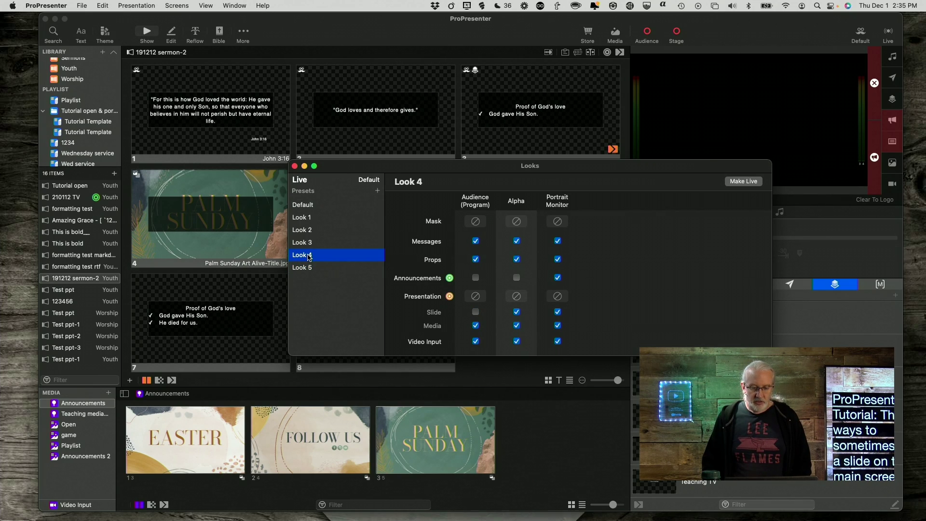
# - Put the John 3:16 slide live under Look 4 and preview the Audience output
pyautogui.click(295, 167)
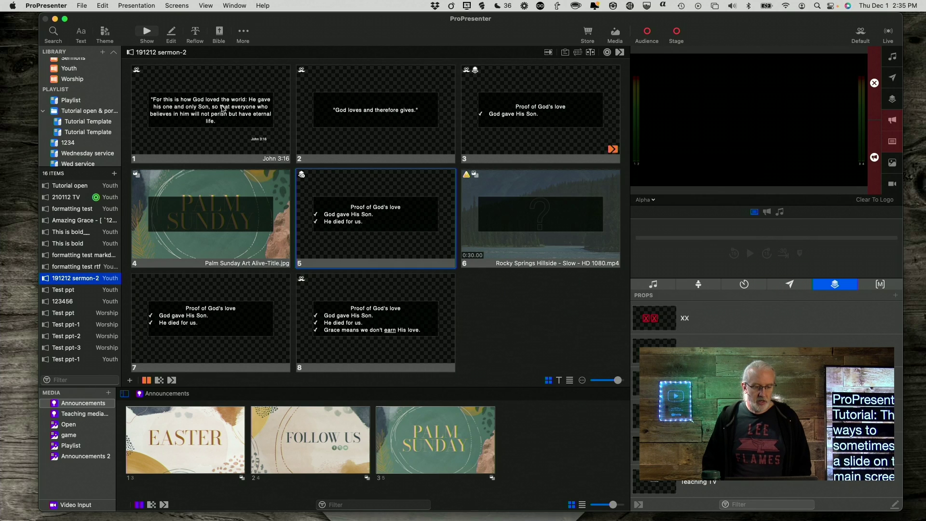
pyautogui.click(223, 108)
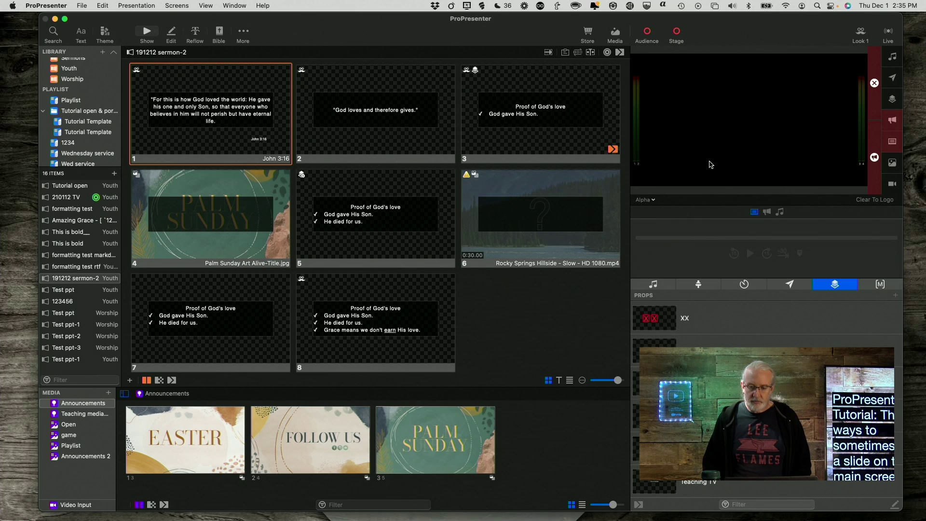
pyautogui.click(860, 33)
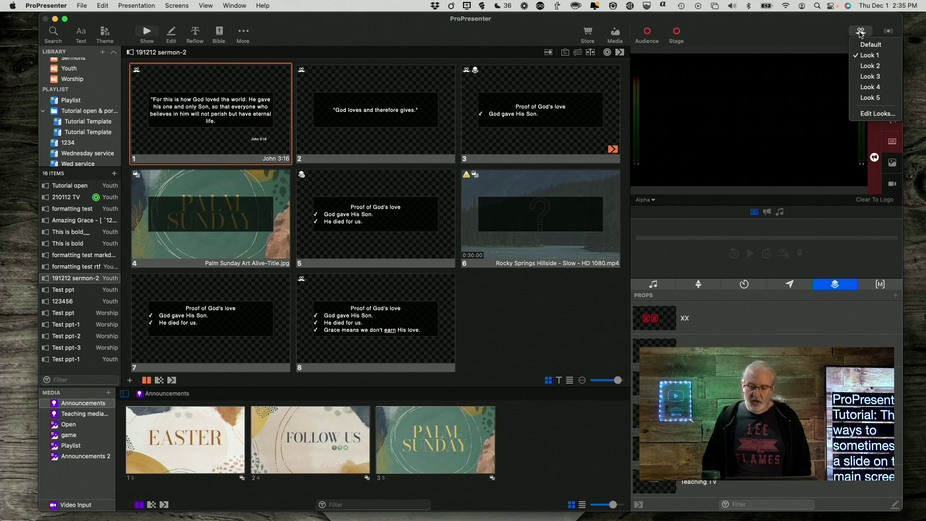
pyautogui.click(868, 88)
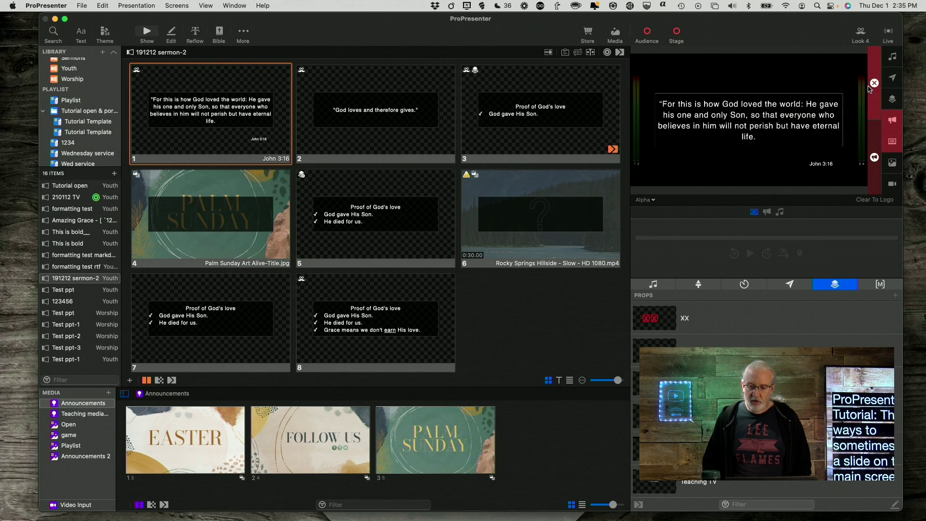
pyautogui.click(653, 200)
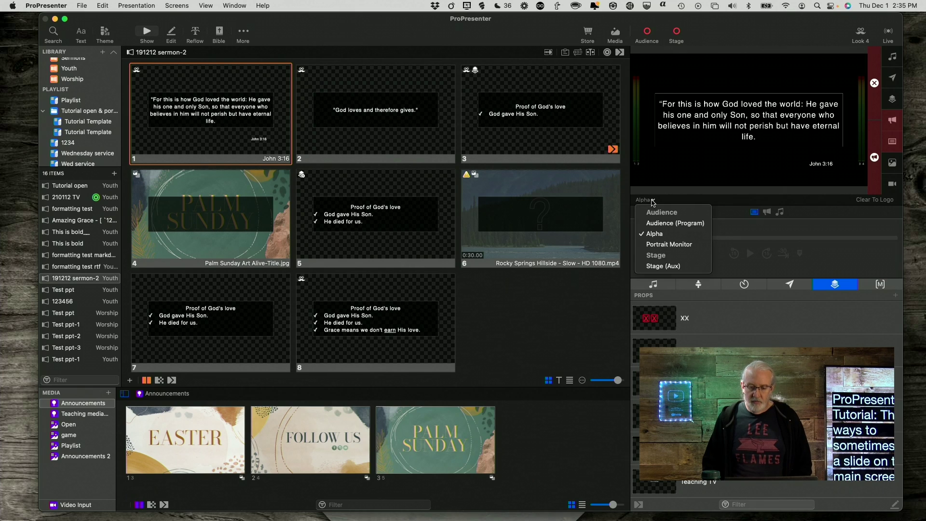
pyautogui.click(651, 224)
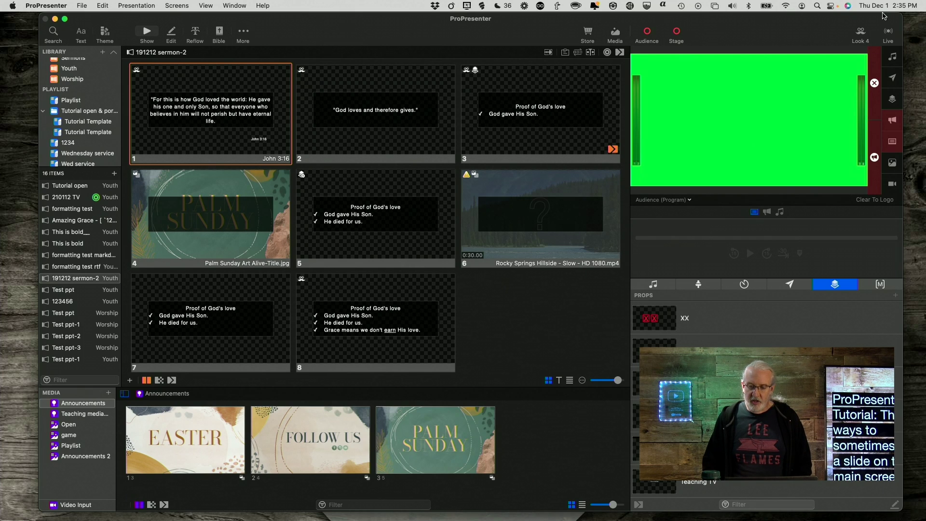
# - Check Look 5 on the Alpha preview, then return to the Default look
pyautogui.click(861, 33)
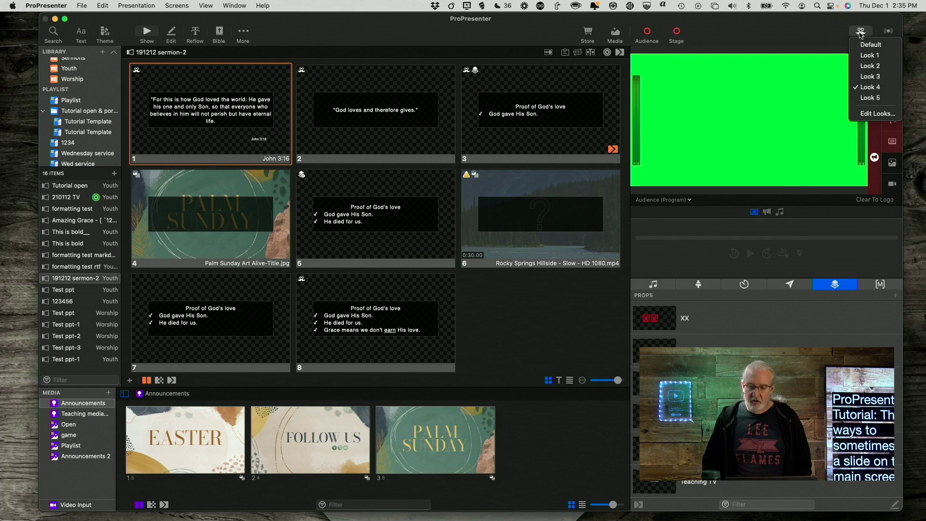
pyautogui.click(866, 99)
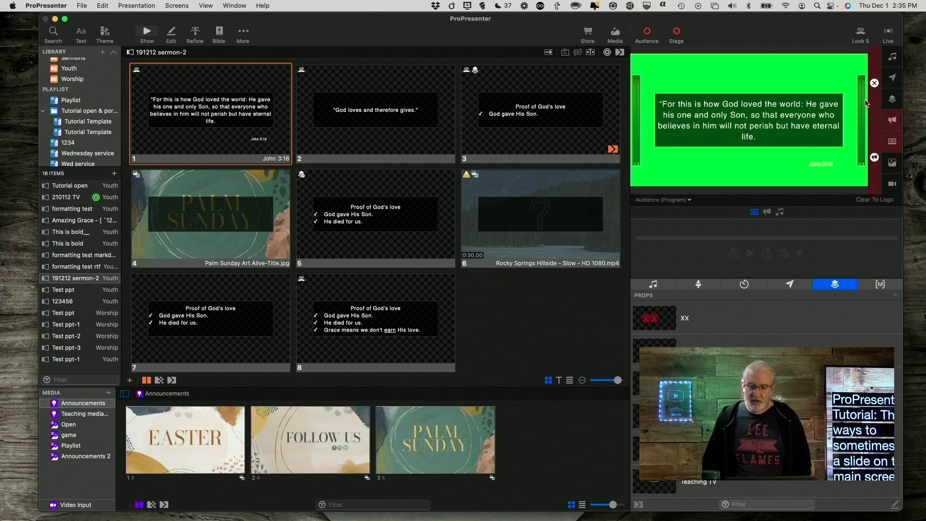
pyautogui.click(670, 204)
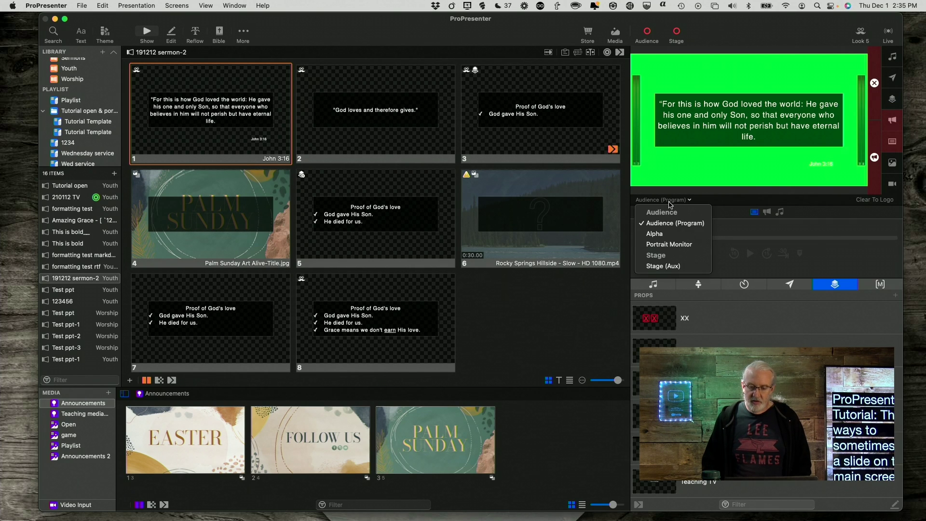
pyautogui.click(665, 234)
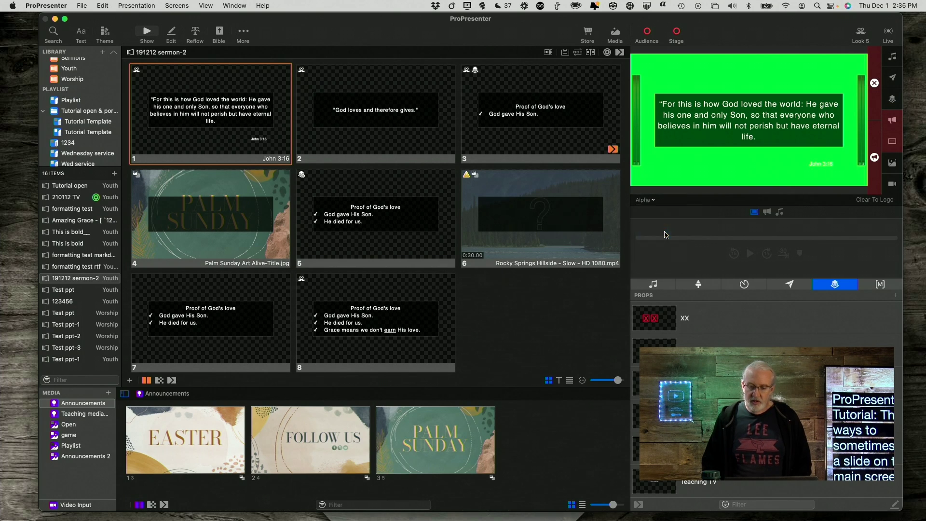
pyautogui.click(867, 38)
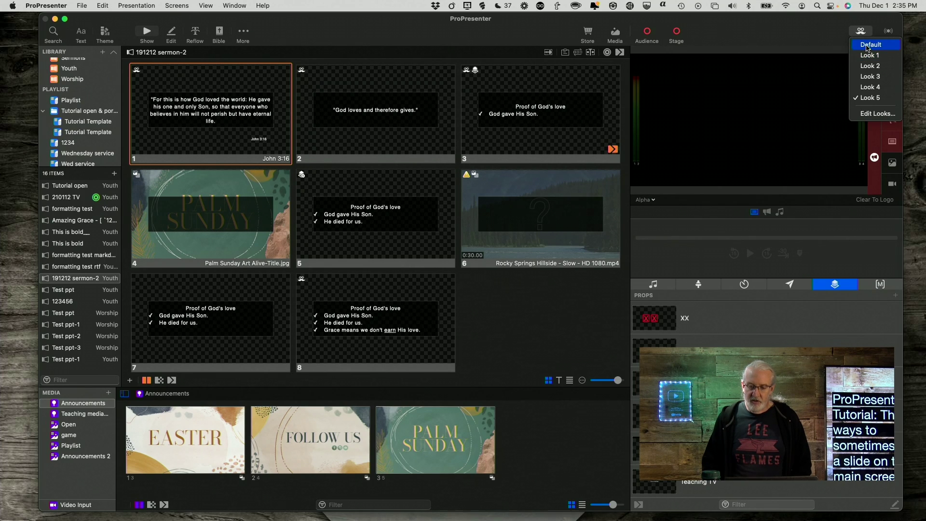
pyautogui.click(866, 45)
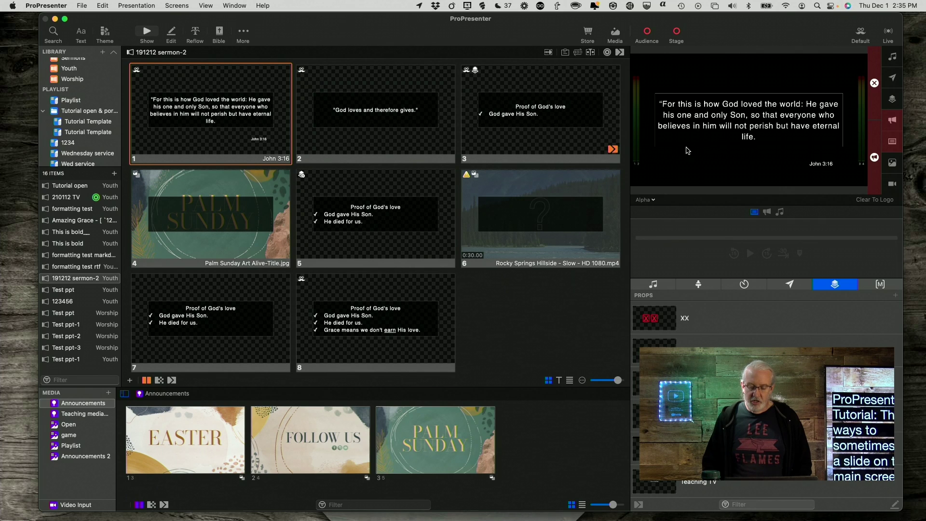
pyautogui.click(652, 201)
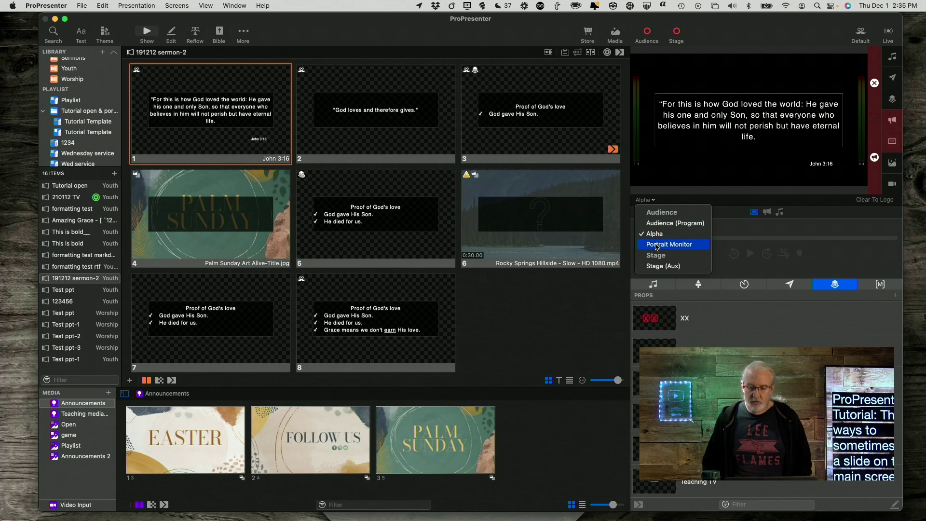
pyautogui.click(660, 224)
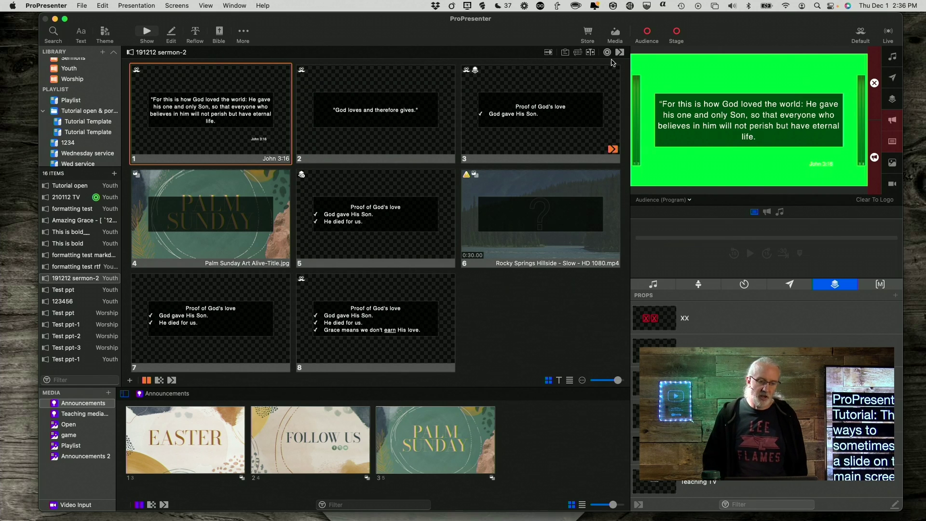
# - Open the More menu of additional editors
pyautogui.click(243, 33)
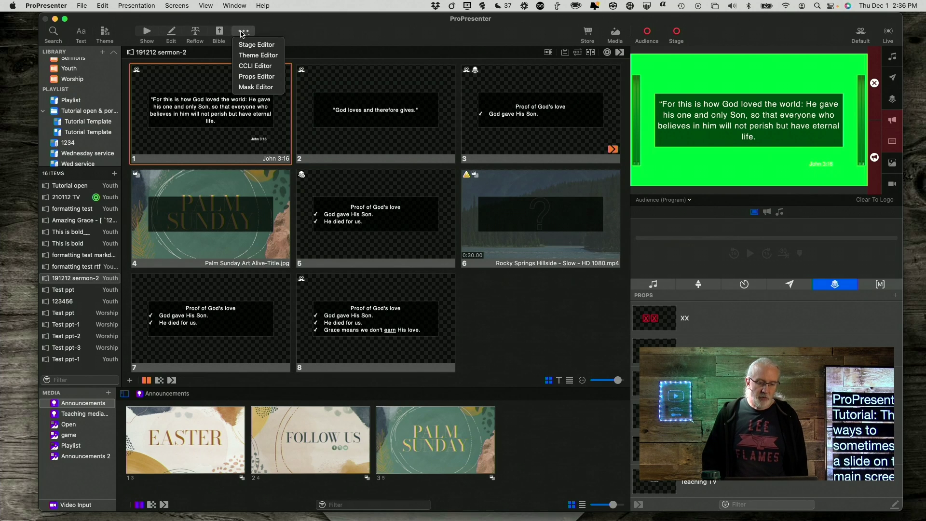
# - In the Theme Editor, make the Invisible text box show when any condition is met
pyautogui.click(250, 57)
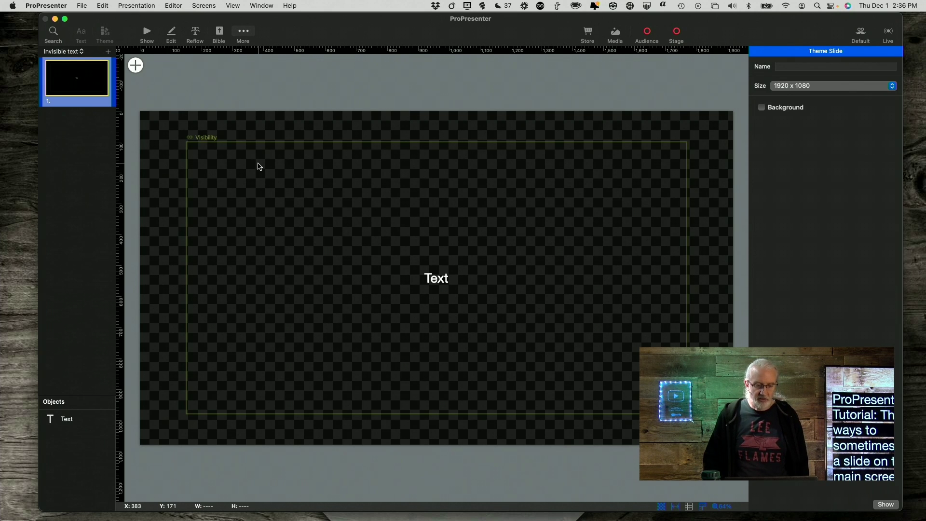
pyautogui.click(258, 166)
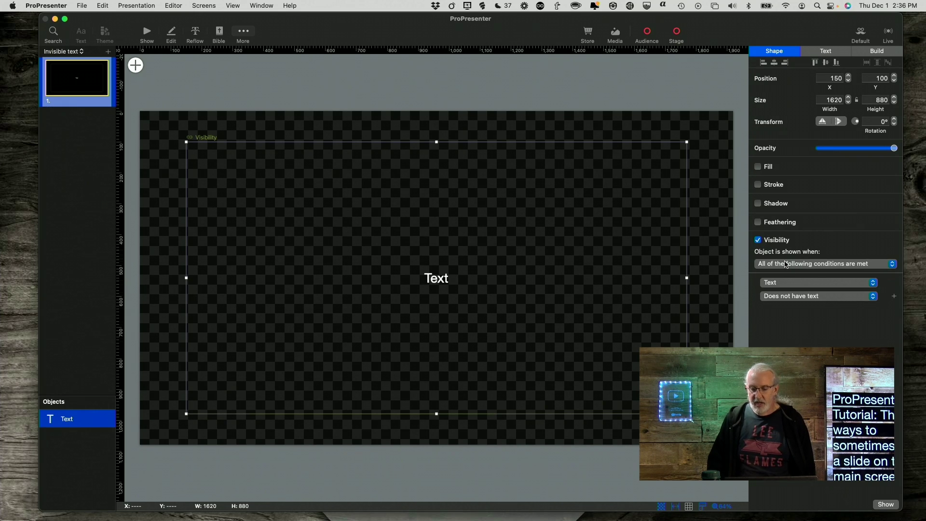
pyautogui.click(784, 264)
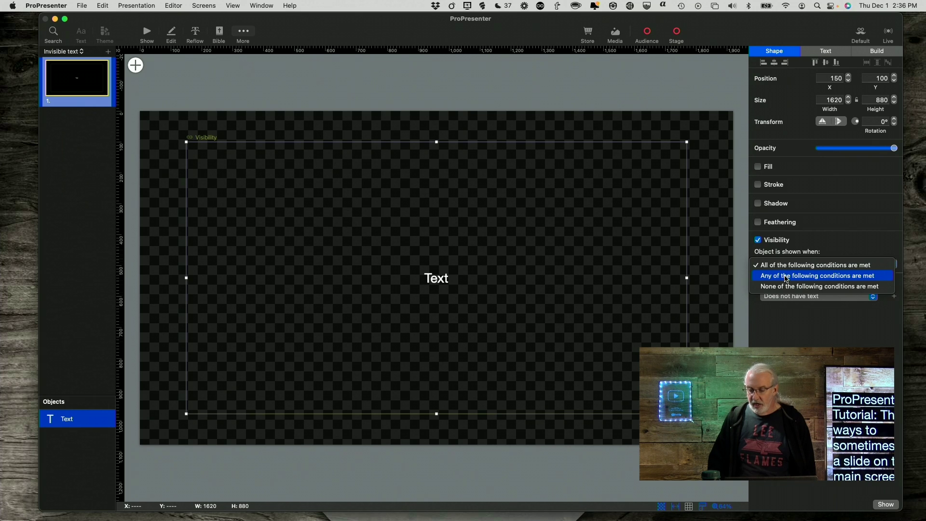
pyautogui.click(787, 277)
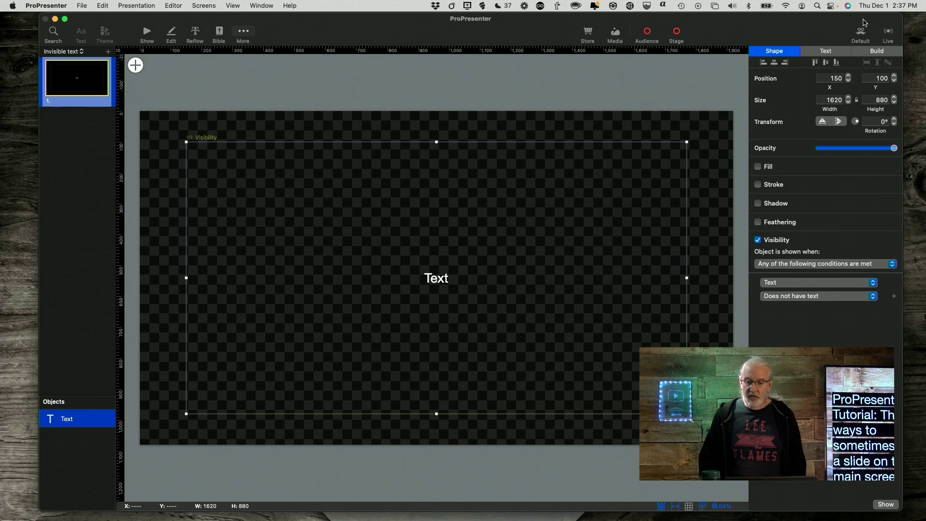
pyautogui.click(860, 33)
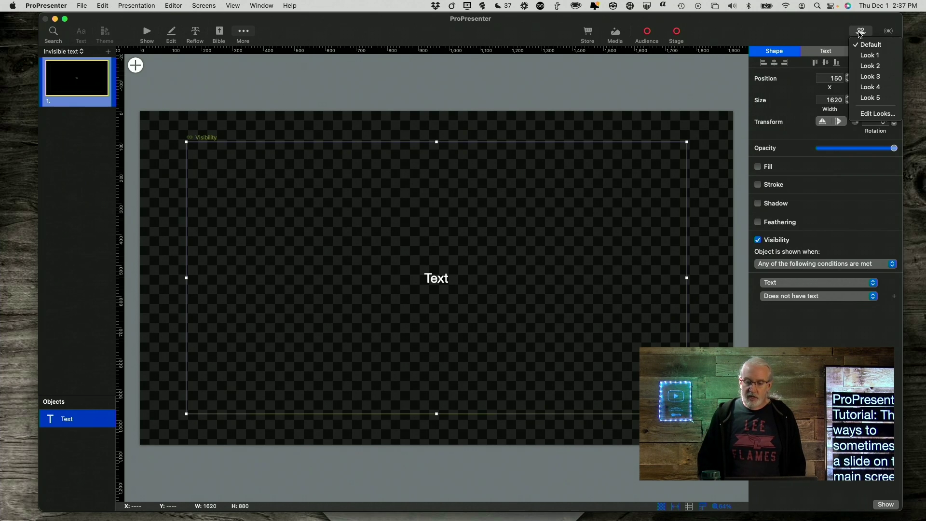
# - Set Look 2's Alpha presentation alternate theme to Invisible text > Theme Slide
pyautogui.click(873, 115)
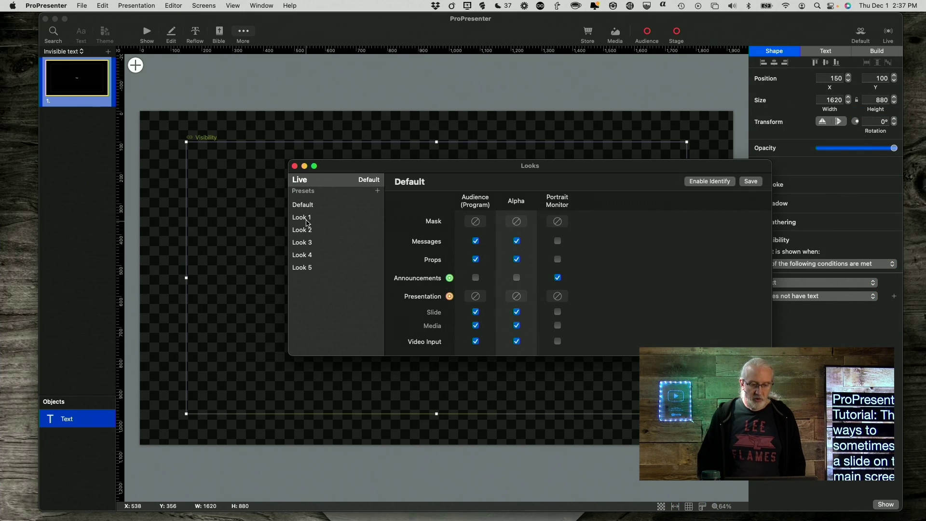
pyautogui.click(307, 218)
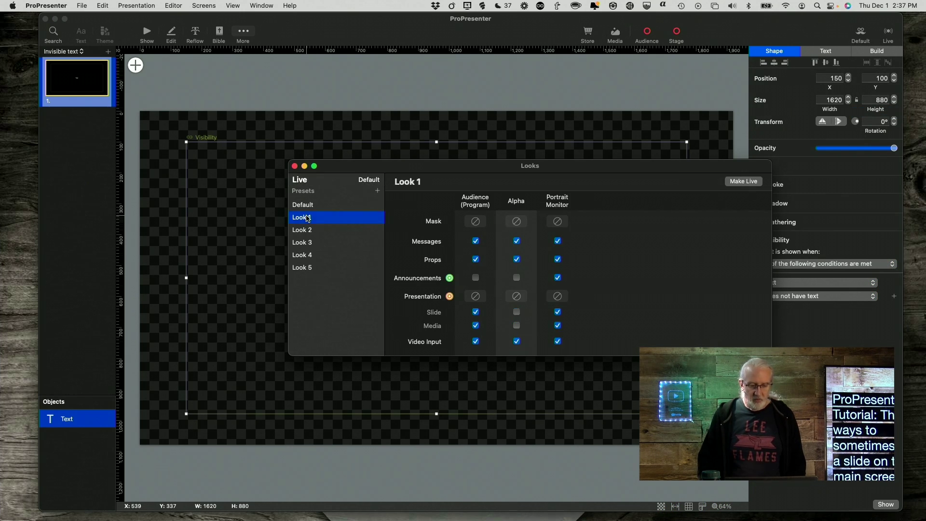
pyautogui.click(305, 229)
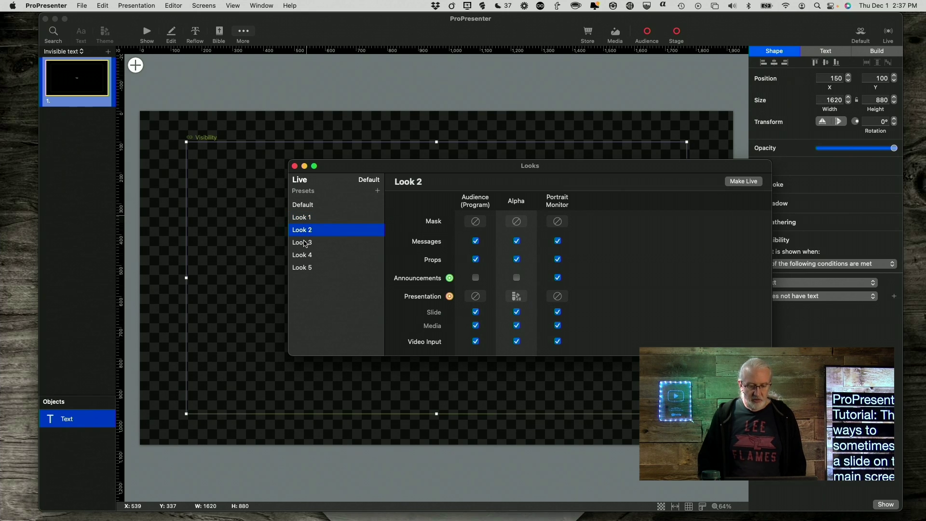
pyautogui.click(304, 243)
pyautogui.click(304, 232)
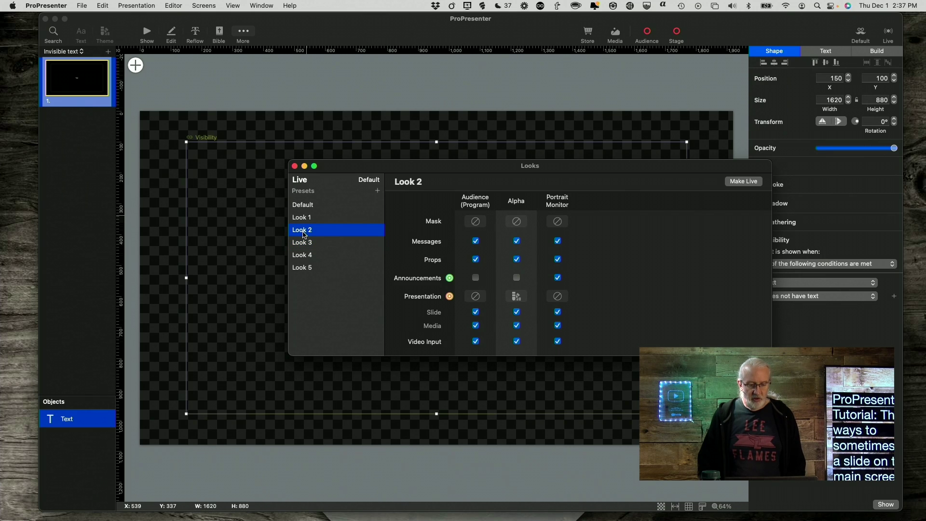
pyautogui.click(518, 297)
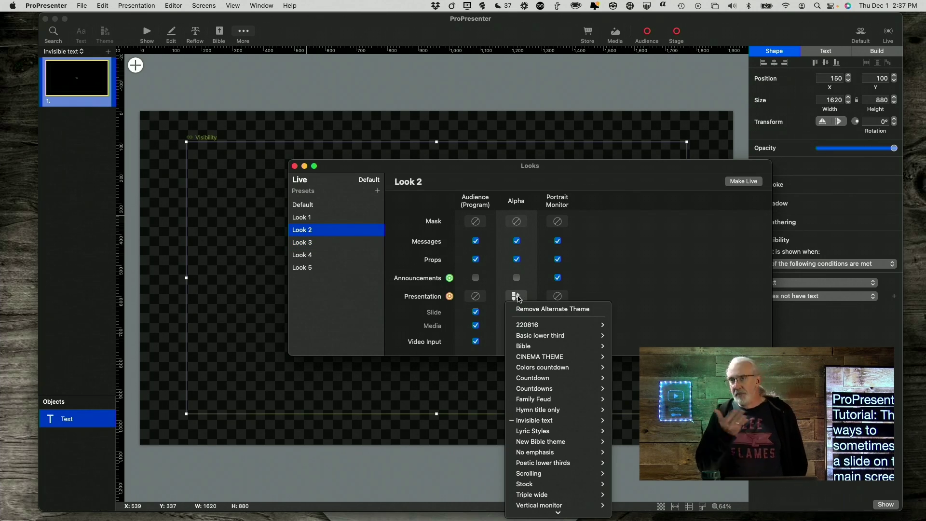
pyautogui.moveTo(578, 421)
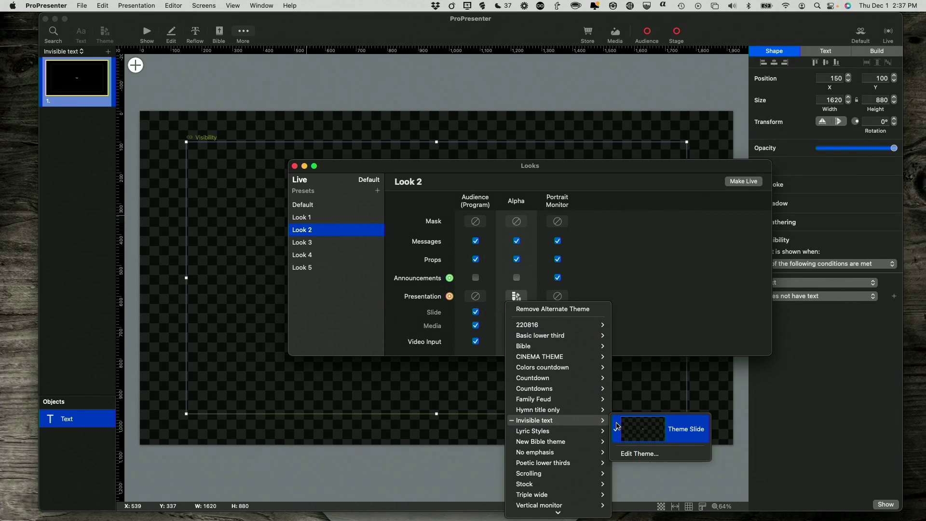
pyautogui.click(625, 429)
pyautogui.click(664, 222)
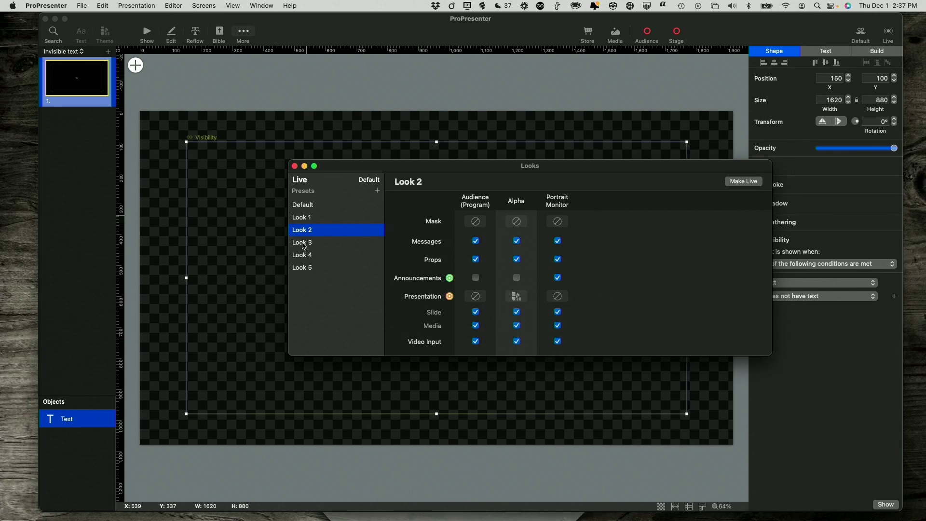
# - Review Look 3's audience alternate theme without changing it, then close the Looks window
pyautogui.click(303, 243)
pyautogui.click(475, 297)
pyautogui.moveTo(499, 422)
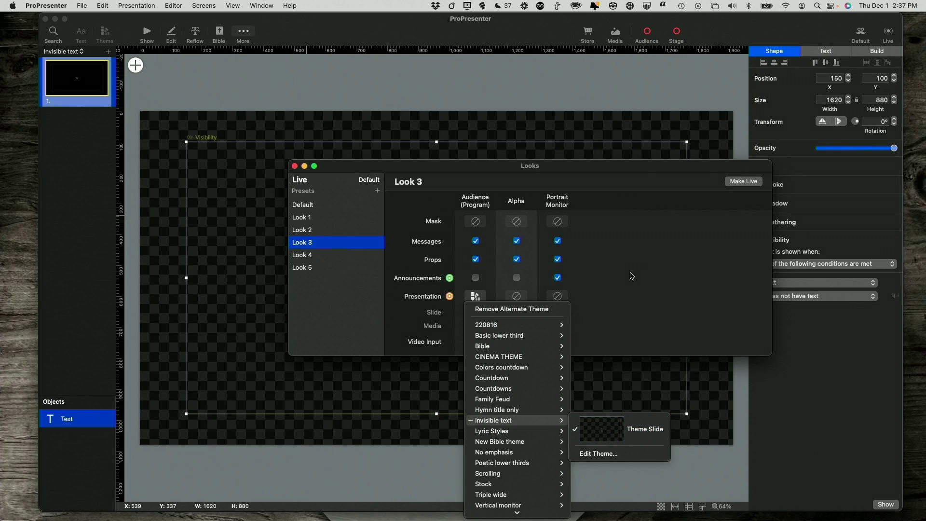
pyautogui.click(633, 272)
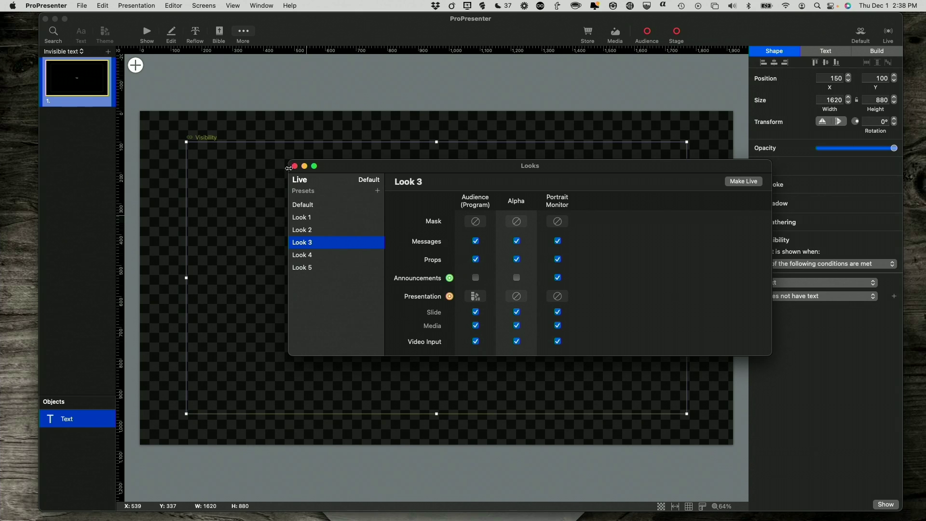
pyautogui.click(295, 166)
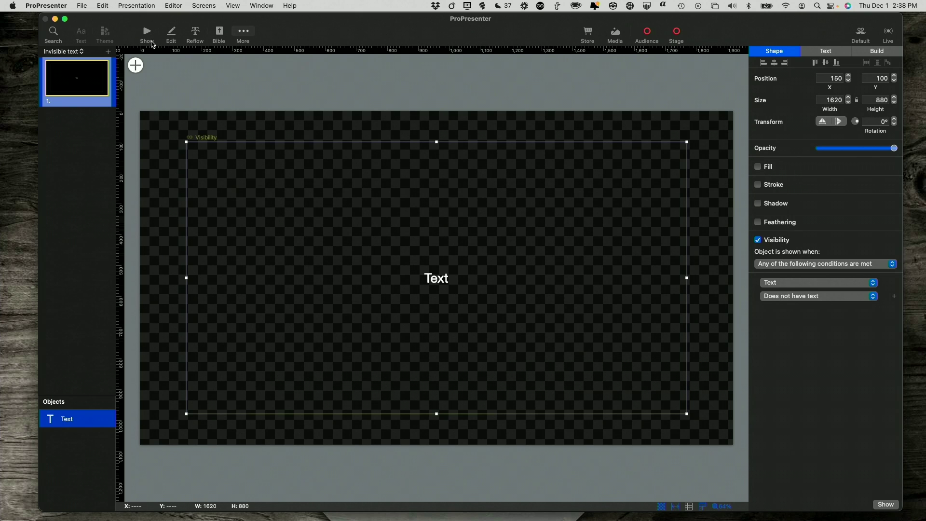
# - Remove the Audience Look action from slide 2 without adding another look
pyautogui.click(147, 33)
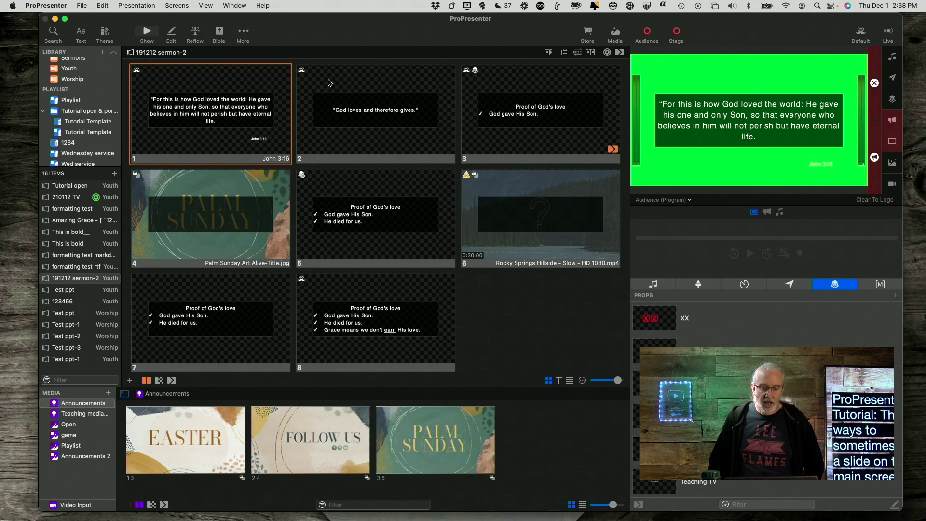
pyautogui.rightClick(383, 91)
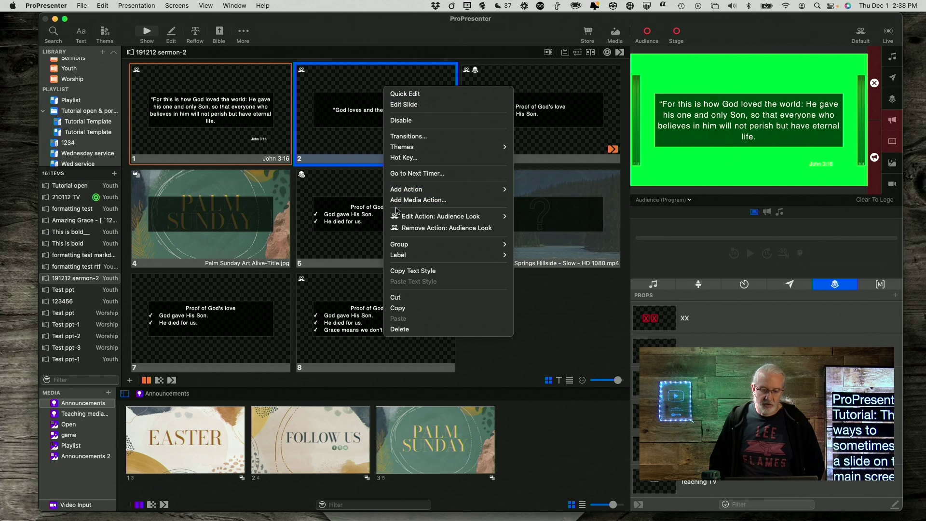
pyautogui.click(403, 228)
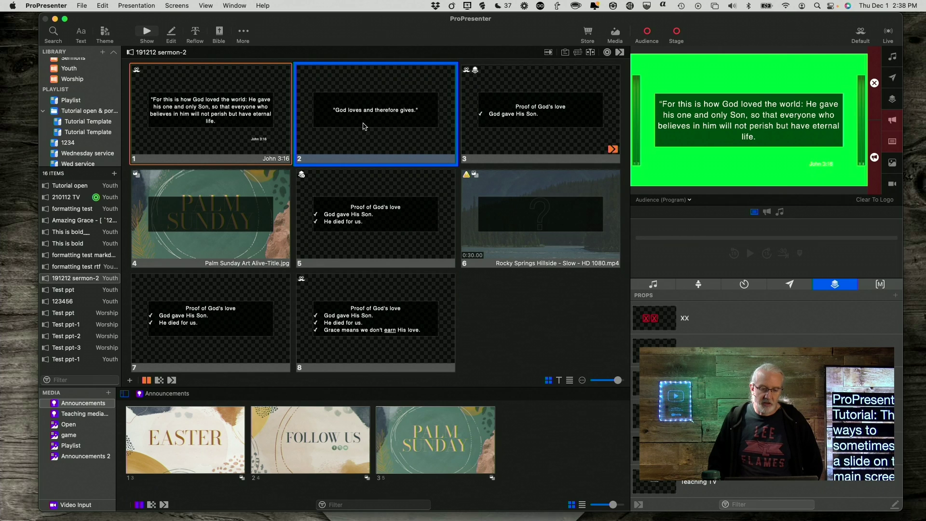
pyautogui.rightClick(373, 99)
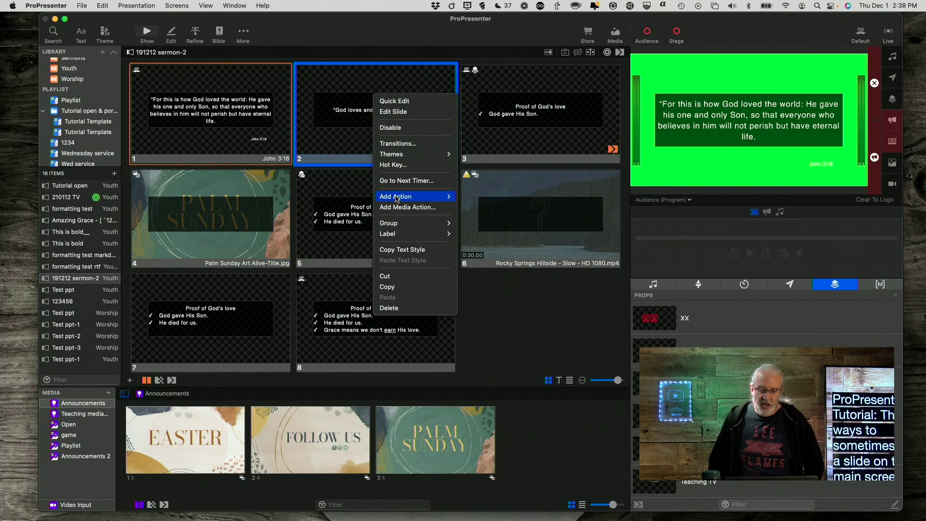
pyautogui.moveTo(397, 199)
pyautogui.moveTo(492, 213)
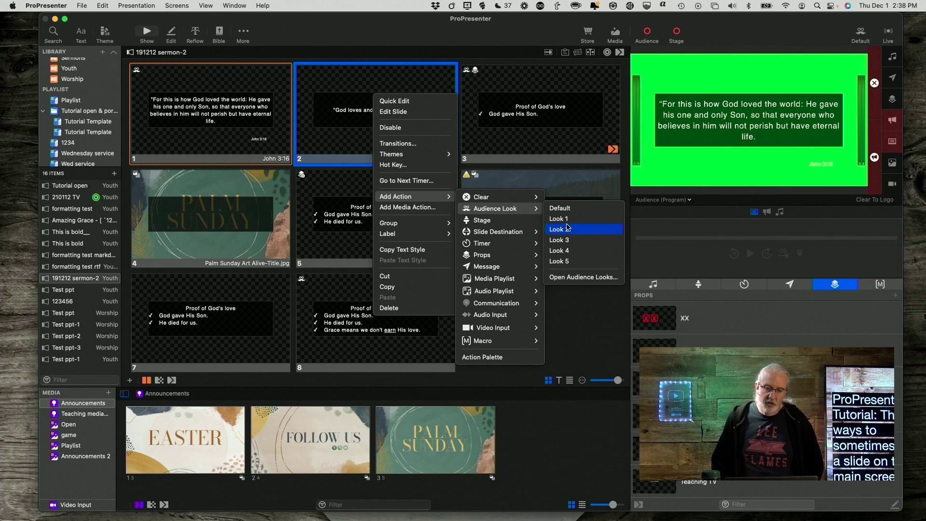
pyautogui.click(567, 317)
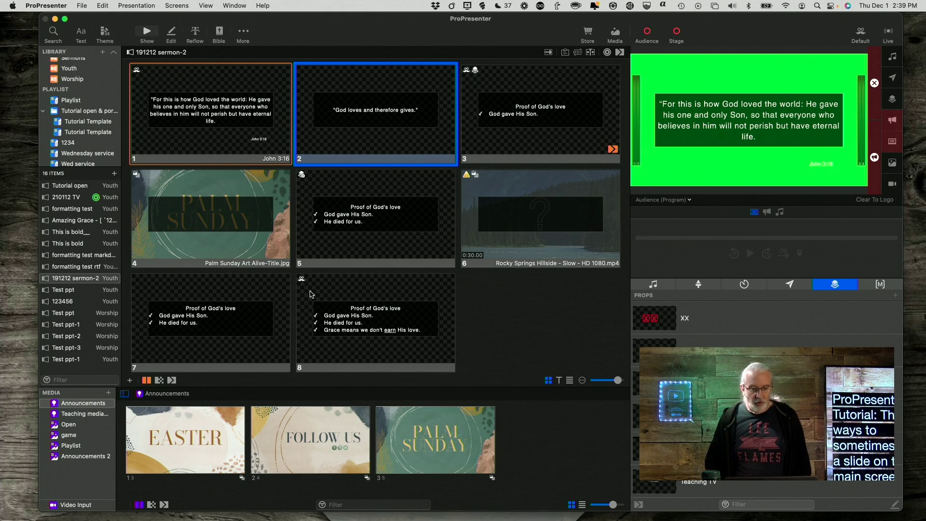
# - Show slide 3 briefly, then send slide 2, “God loves and therefore gives.”, live
pyautogui.click(490, 116)
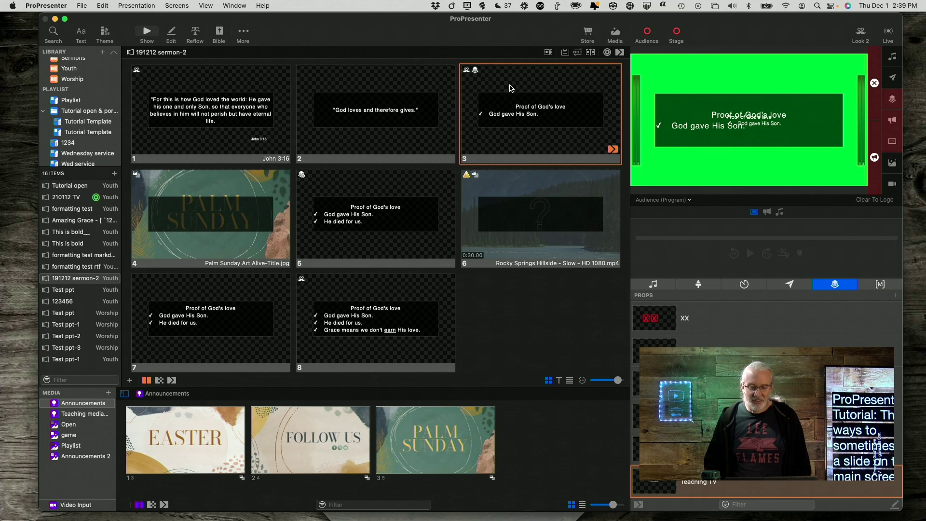
pyautogui.click(398, 104)
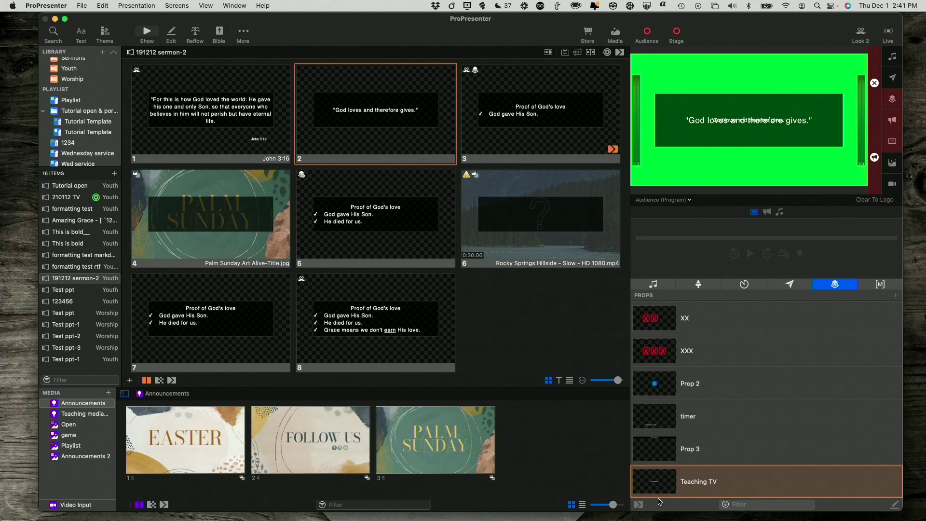
# - Edit the Teaching TV prop and confirm its Current Slide Text box links to Current Slide > Text
pyautogui.rightClick(686, 479)
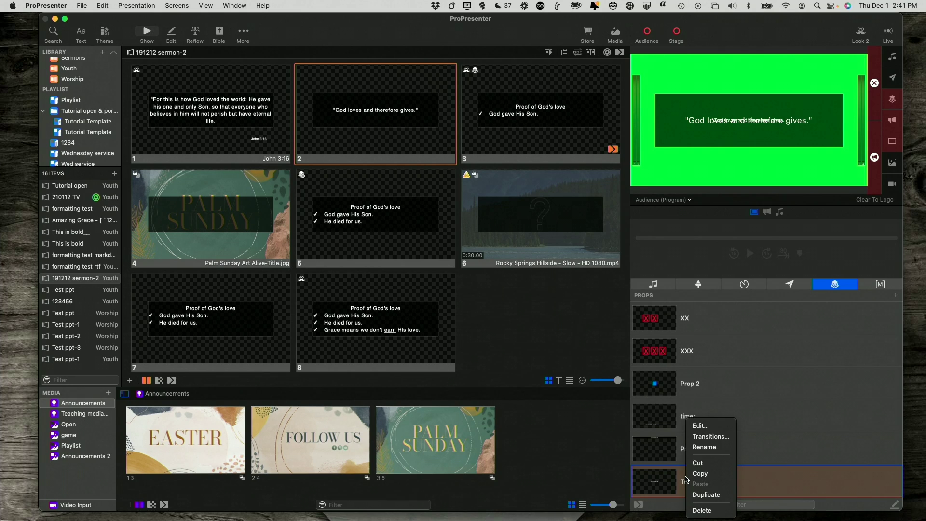
pyautogui.click(703, 426)
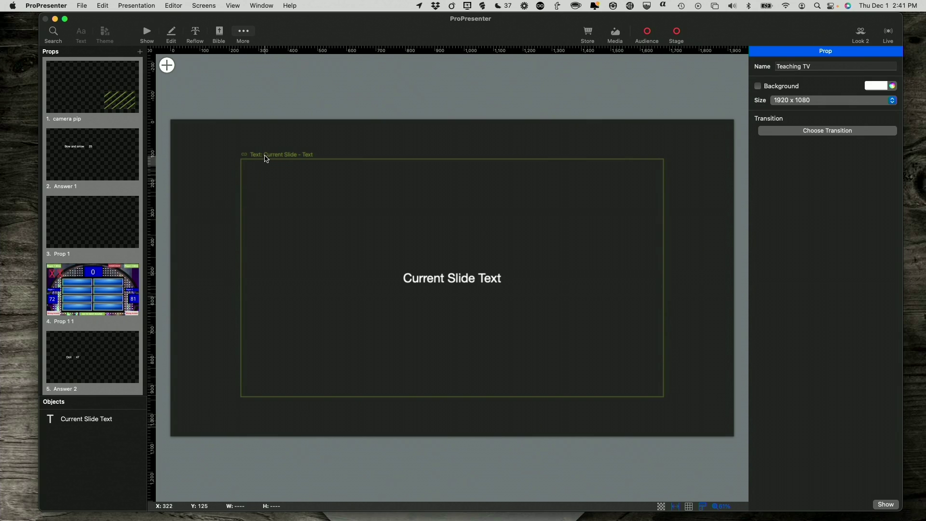
pyautogui.click(288, 207)
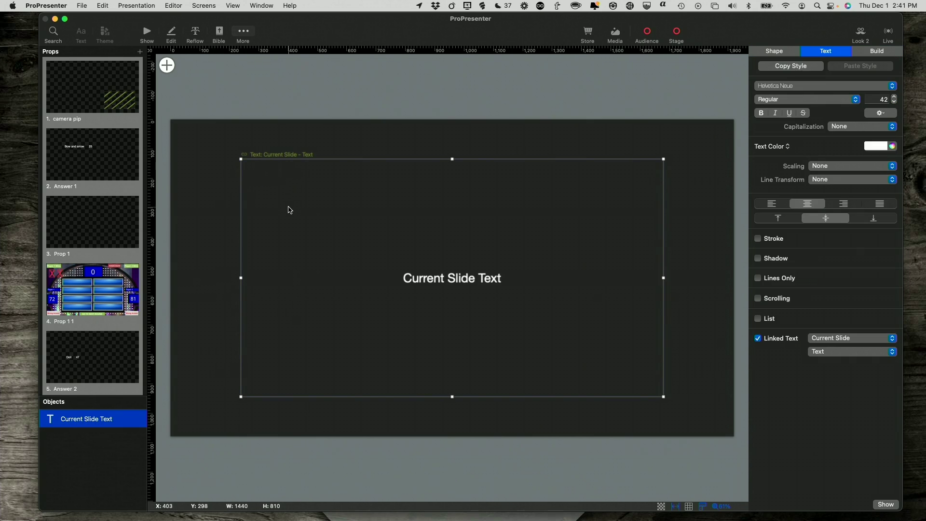
pyautogui.click(758, 339)
pyautogui.click(758, 338)
pyautogui.click(888, 338)
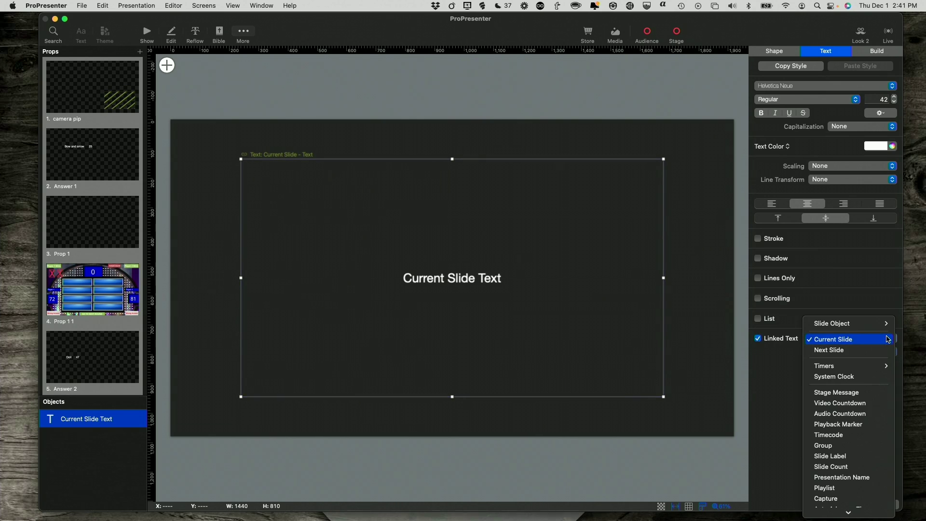
pyautogui.click(889, 339)
pyautogui.click(886, 355)
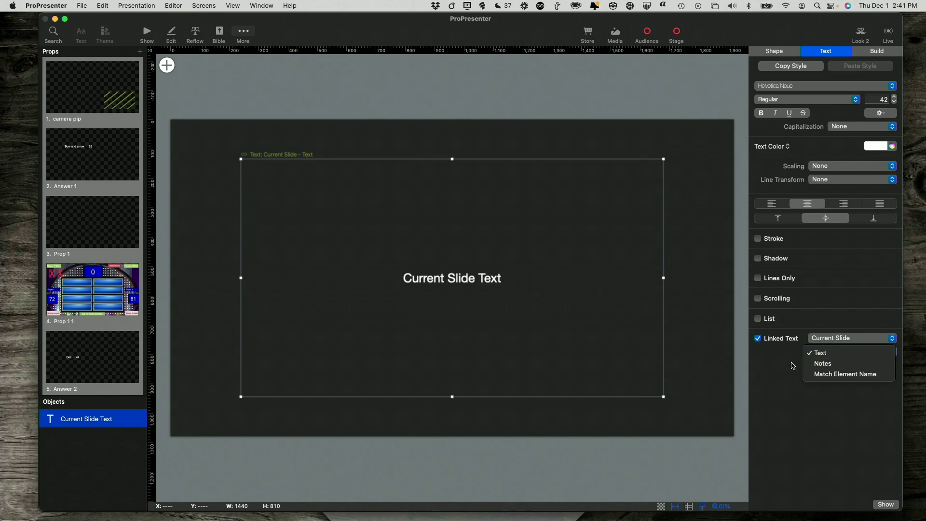
pyautogui.click(789, 369)
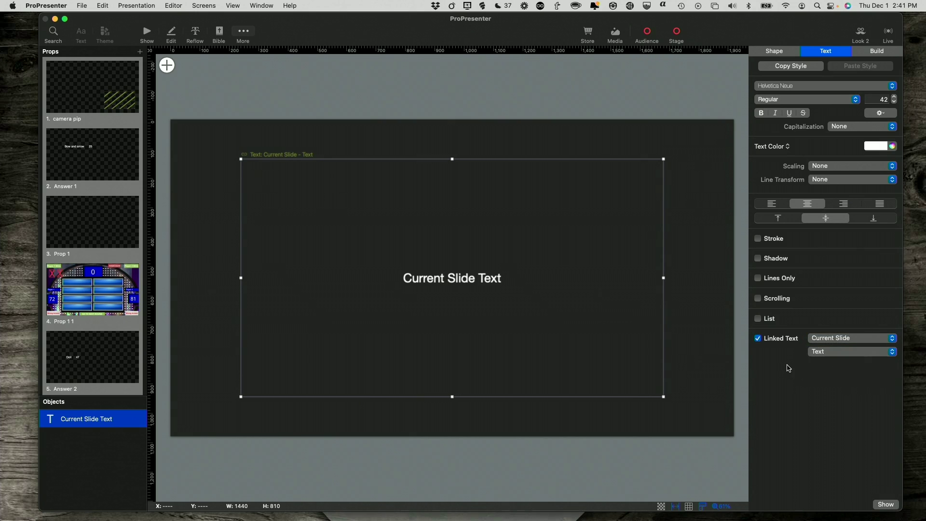
pyautogui.click(147, 31)
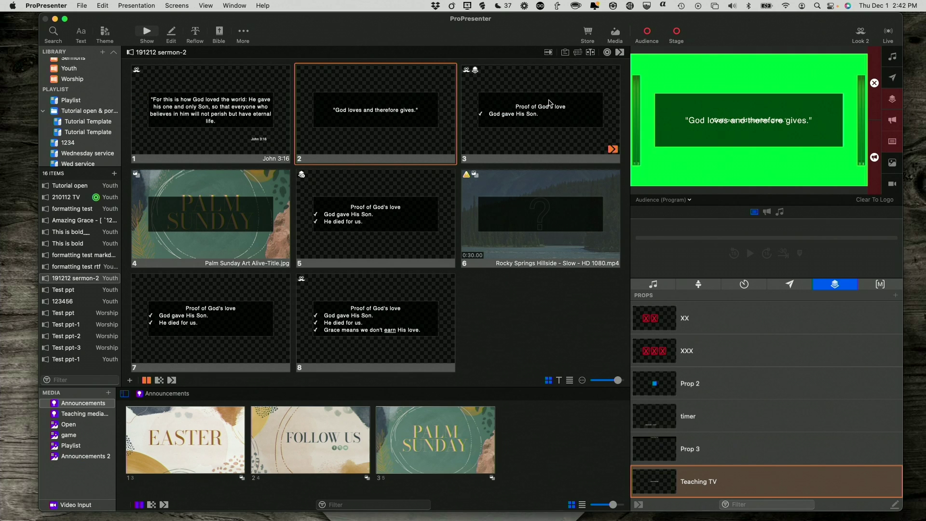
# - Send slide 3, “Proof of God's love”, live and preview it on the Alpha output
pyautogui.click(549, 103)
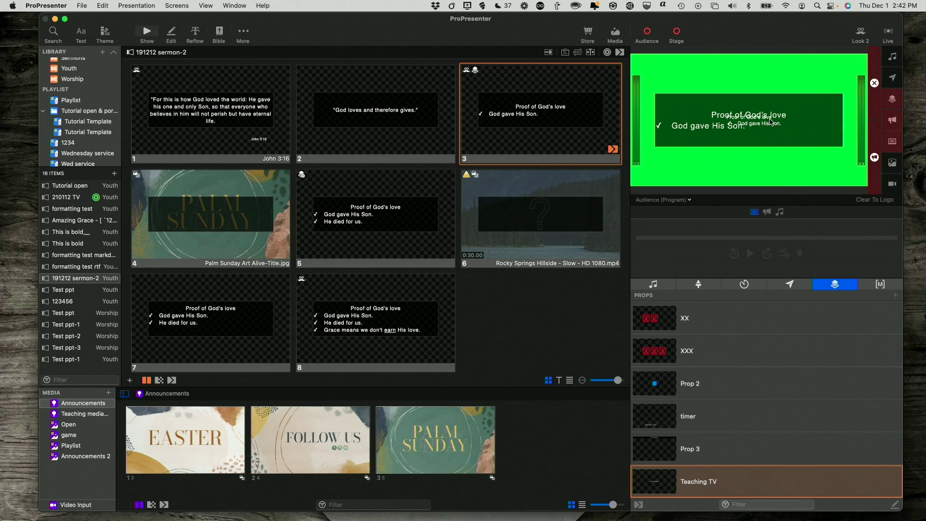
pyautogui.click(682, 201)
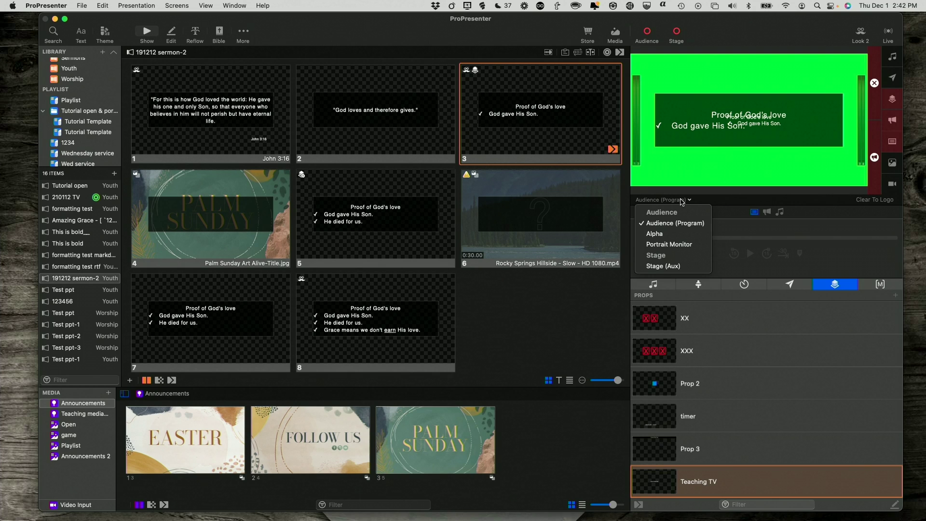
pyautogui.click(675, 234)
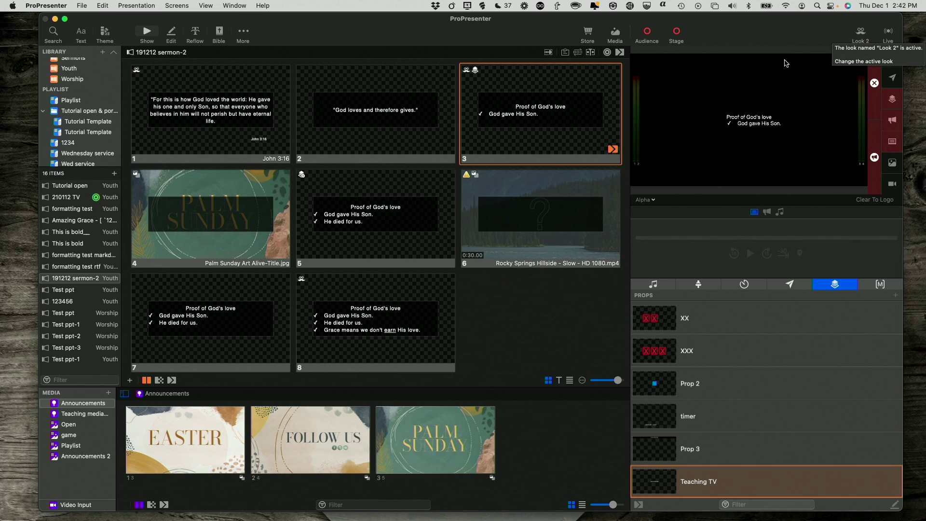
# - Switch the output preview back to the Audience output
pyautogui.click(655, 200)
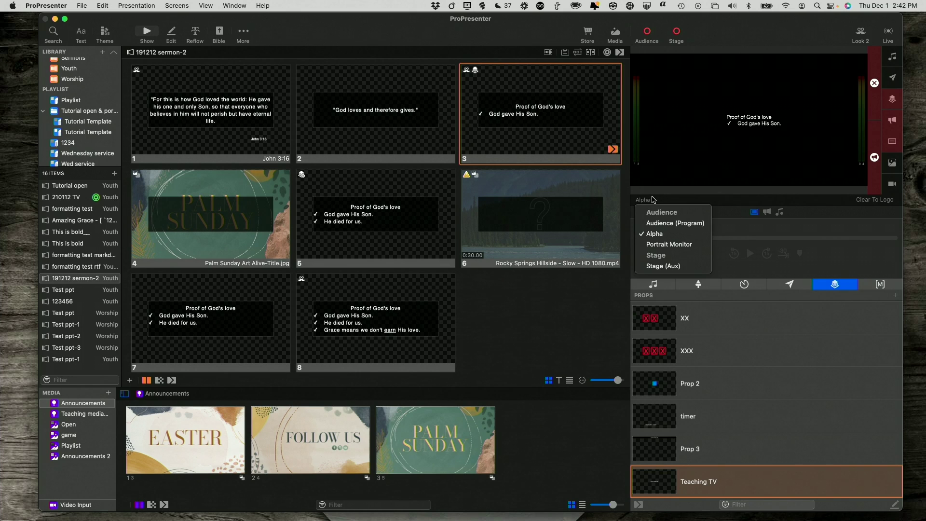
pyautogui.press('Escape')
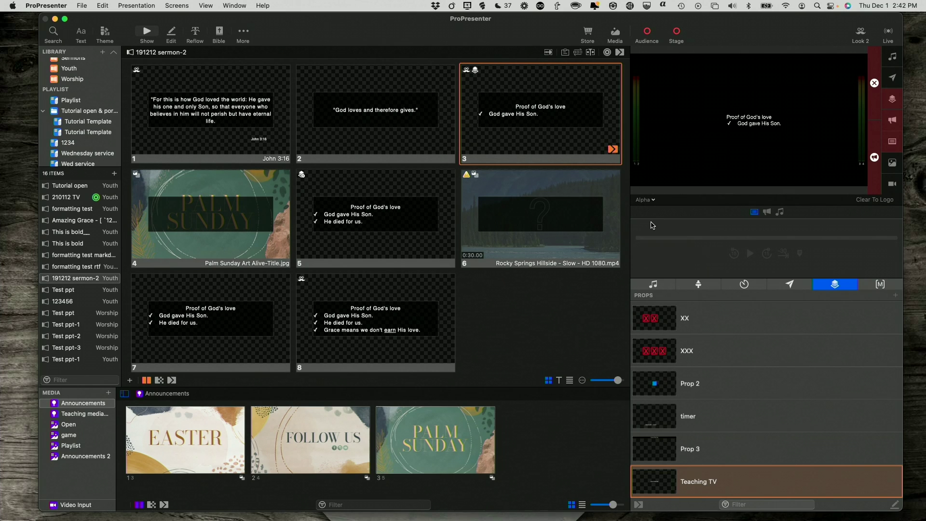
pyautogui.click(653, 200)
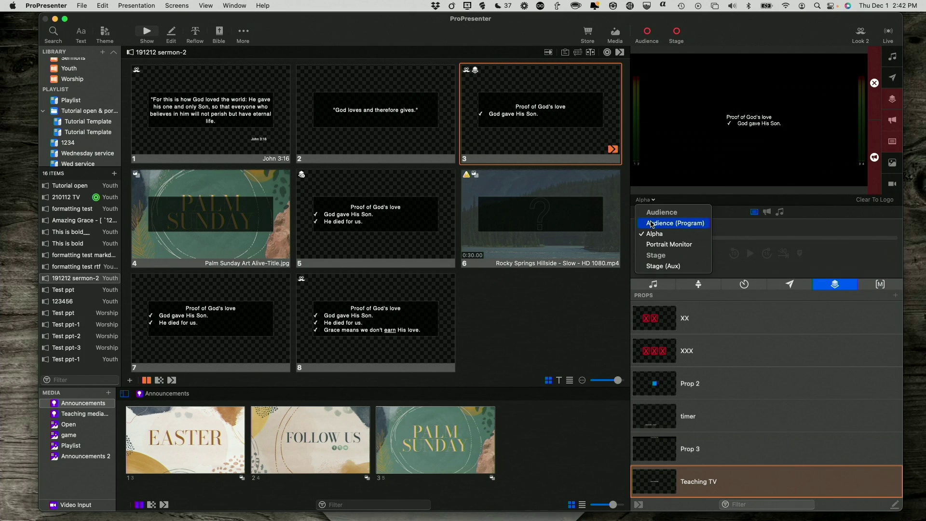
pyautogui.click(652, 223)
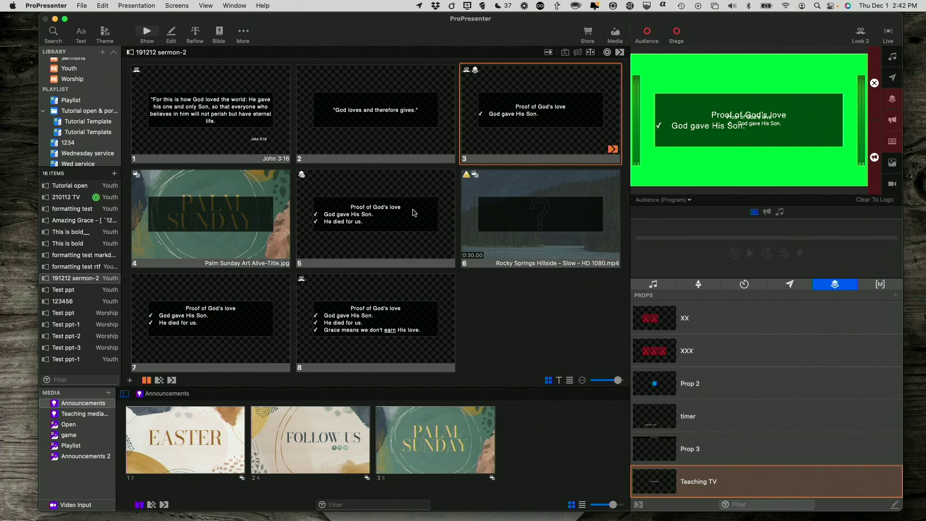
# - Send slide 5 live, adding “He died for us.” beneath “God gave His Son.”
pyautogui.click(309, 183)
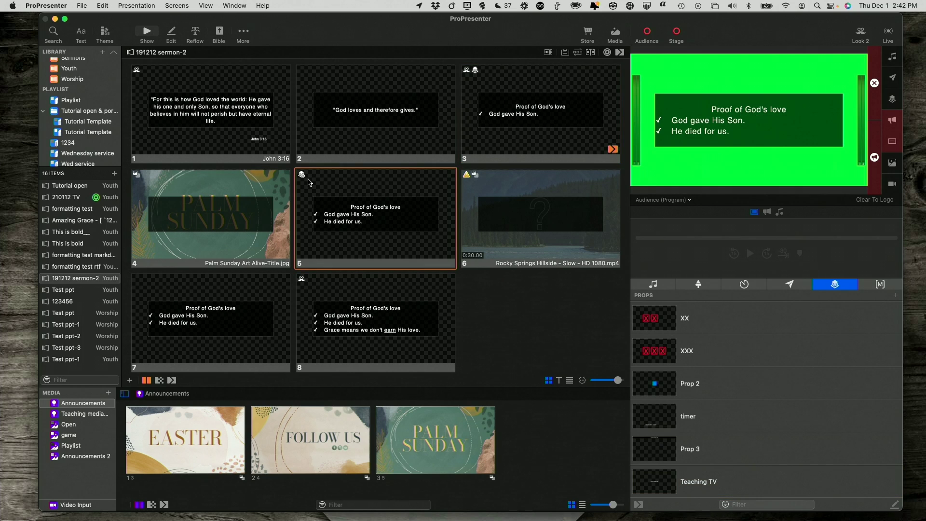